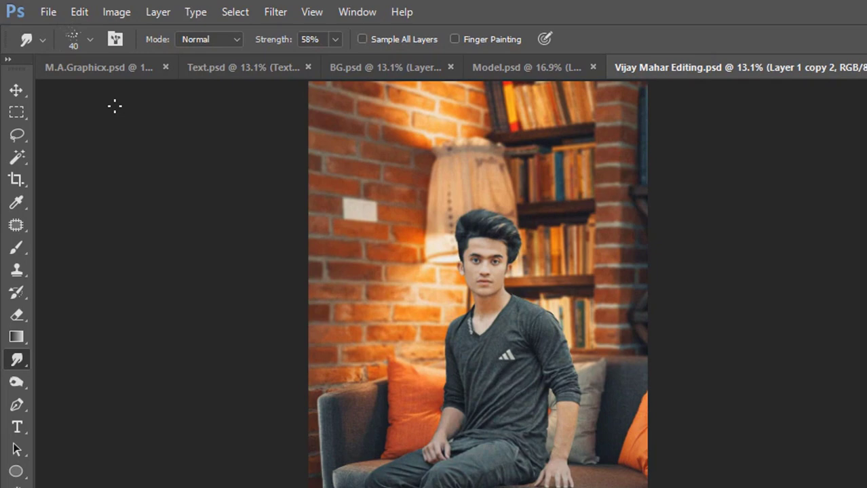
Choose the 65 px textured brush tip for the Smudge tool
{"action": "left_click", "coordinate": [73, 38]}
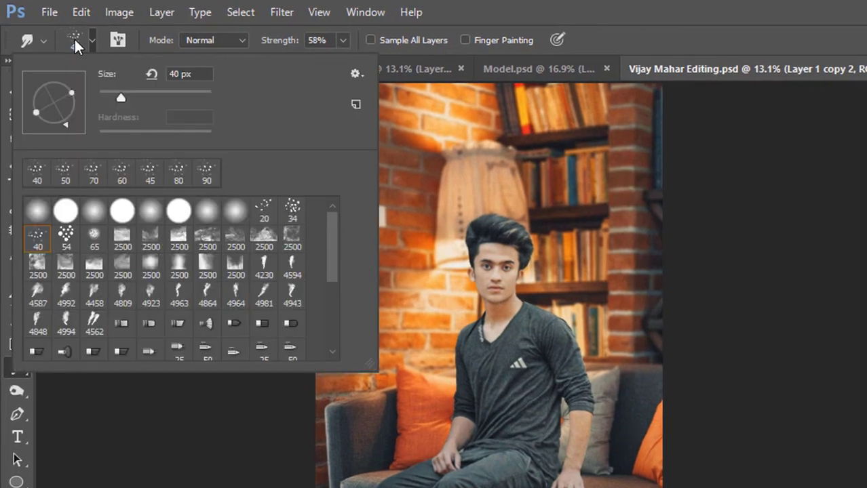
{"action": "left_click", "coordinate": [94, 236]}
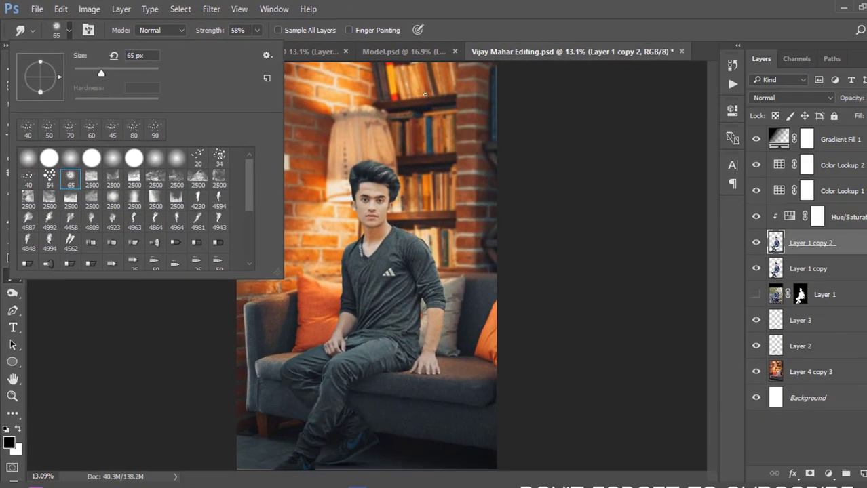
{"action": "left_click", "coordinate": [589, 32]}
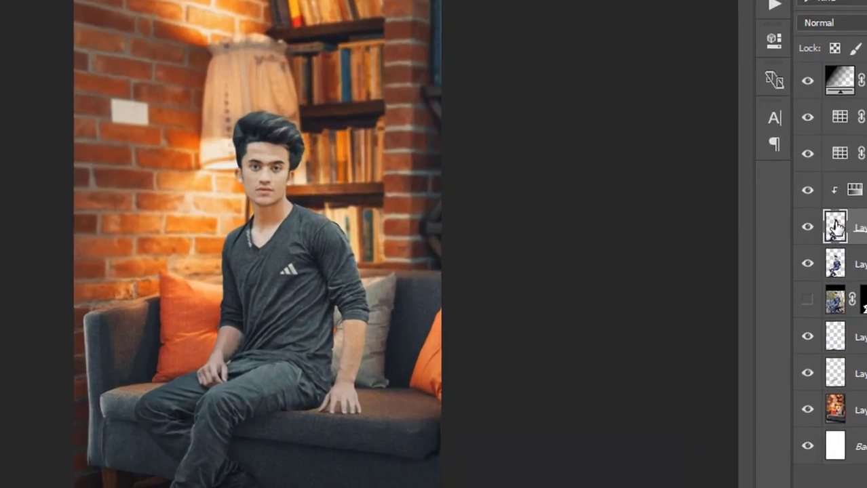
Select the pixels of Layer 1 copy 2 and set the Smudge strength to 19%
{"action": "right_click", "coordinate": [746, 236]}
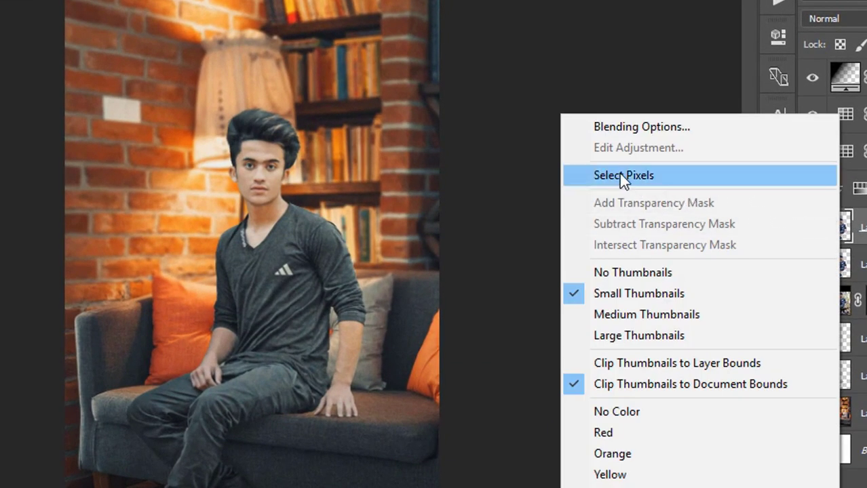
{"action": "left_click", "coordinate": [698, 174]}
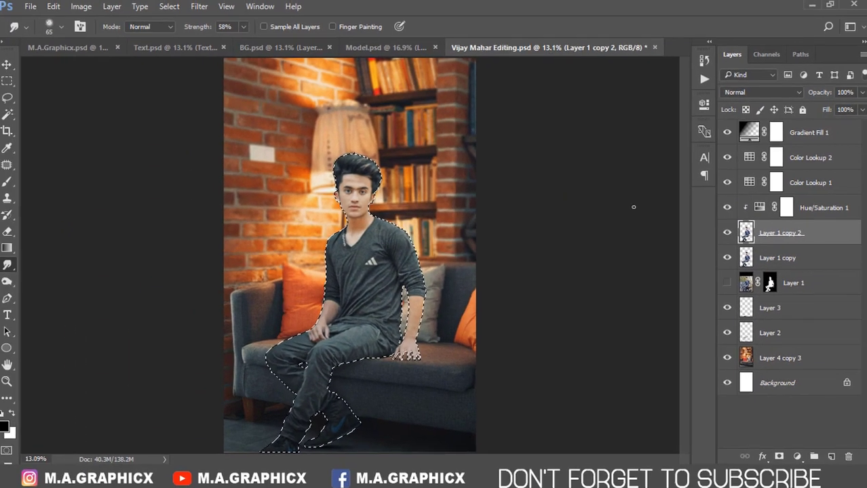
{"action": "scroll", "coordinate": [324, 186], "scroll_direction": "up", "scroll_amount": 10}
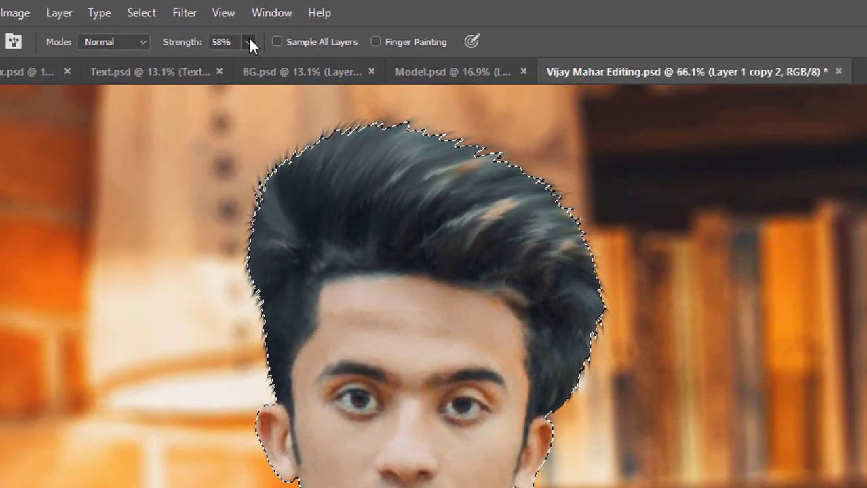
{"action": "left_click", "coordinate": [247, 29]}
{"action": "left_click_drag", "start_coordinate": [244, 65], "coordinate": [212, 65]}
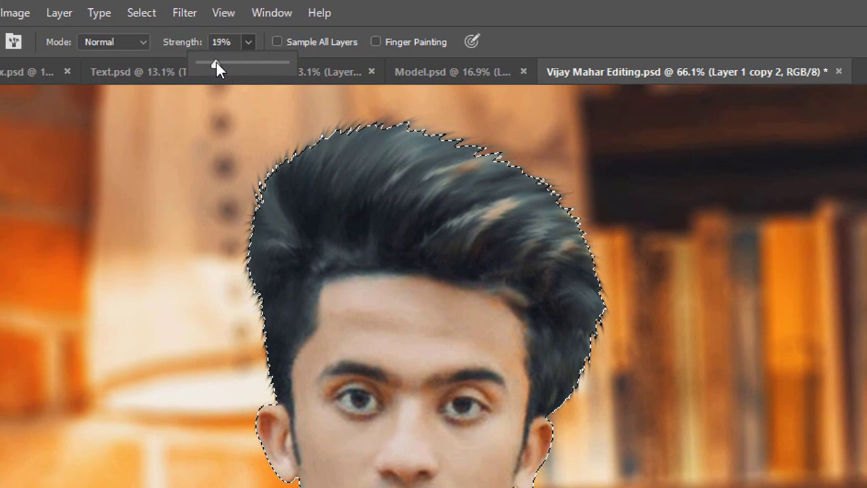
{"action": "left_click", "coordinate": [441, 366]}
Smudge the skin of the man's face to smooth it, using brush sizes of 45 and 50 px
{"action": "scroll", "coordinate": [415, 359], "scroll_direction": "up", "scroll_amount": 4}
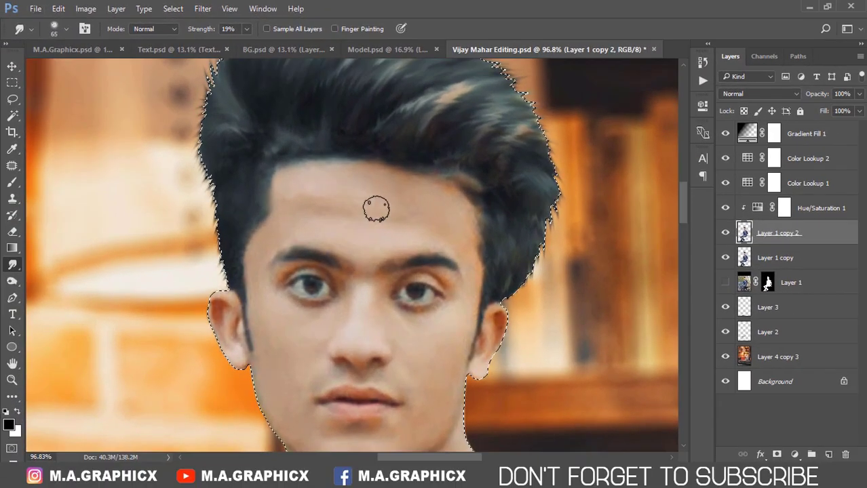
{"action": "mouse_move", "coordinate": [285, 361]}
{"action": "left_mouse_down"}
{"action": "mouse_move", "coordinate": [279, 246]}
{"action": "mouse_move", "coordinate": [291, 323]}
{"action": "left_mouse_up"}
{"action": "key", "text": "bracketleft"}
{"action": "key", "text": "bracketleft"}
{"action": "scroll", "coordinate": [310, 309], "scroll_direction": "up", "scroll_amount": 2}
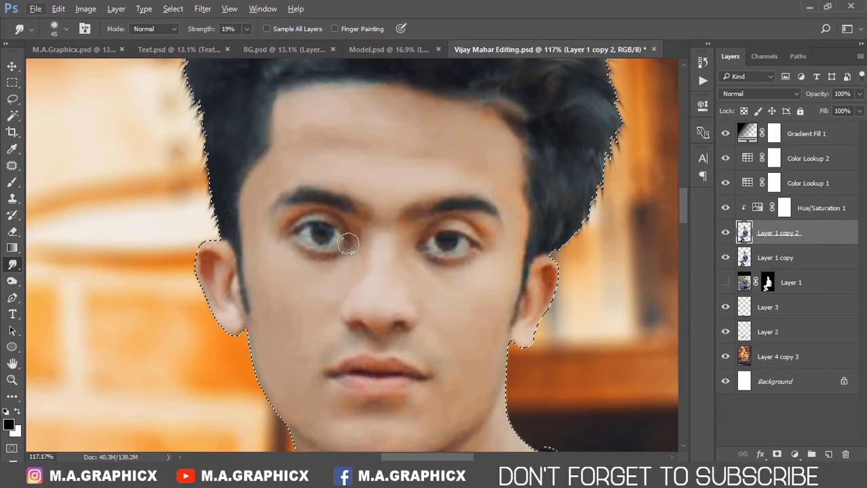
{"action": "left_click_drag", "start_coordinate": [349, 215], "coordinate": [335, 126]}
{"action": "key", "text": "bracketright"}
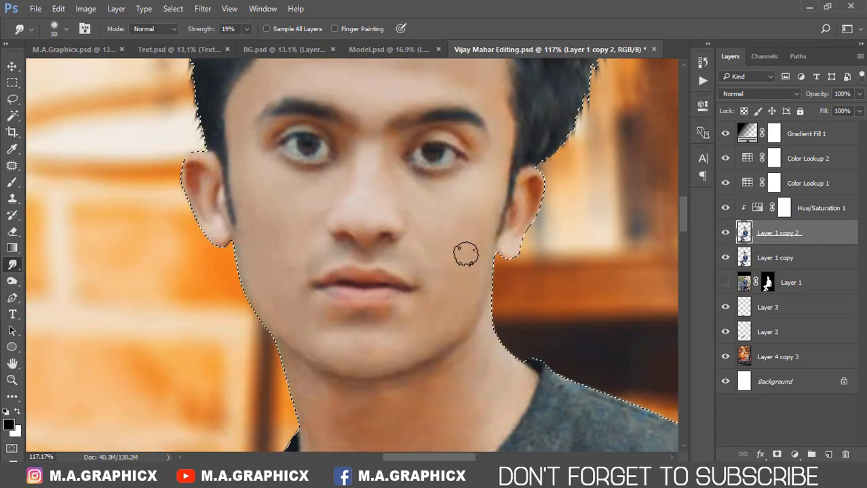
Raise the Smudge strength to 40% and smooth the cheeks and the skin around the eyes, reducing the brush to 30 px
{"action": "left_click_drag", "start_coordinate": [414, 224], "coordinate": [407, 157]}
{"action": "key", "text": "4"}
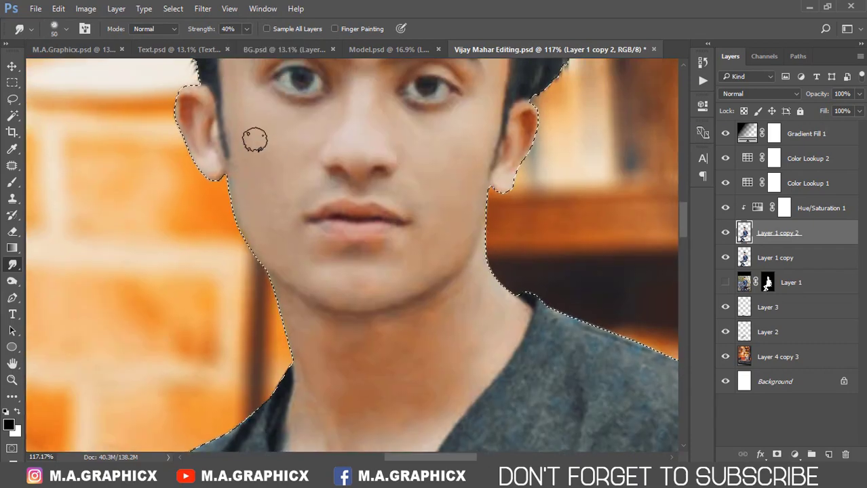
{"action": "left_click_drag", "start_coordinate": [254, 139], "coordinate": [255, 177]}
{"action": "left_click_drag", "start_coordinate": [366, 128], "coordinate": [366, 349]}
{"action": "key", "text": "bracketleft"}
{"action": "key", "text": "bracketleft"}
{"action": "mouse_move", "coordinate": [436, 254]}
{"action": "left_mouse_down"}
{"action": "mouse_move", "coordinate": [420, 188]}
{"action": "mouse_move", "coordinate": [455, 221]}
{"action": "left_mouse_up"}
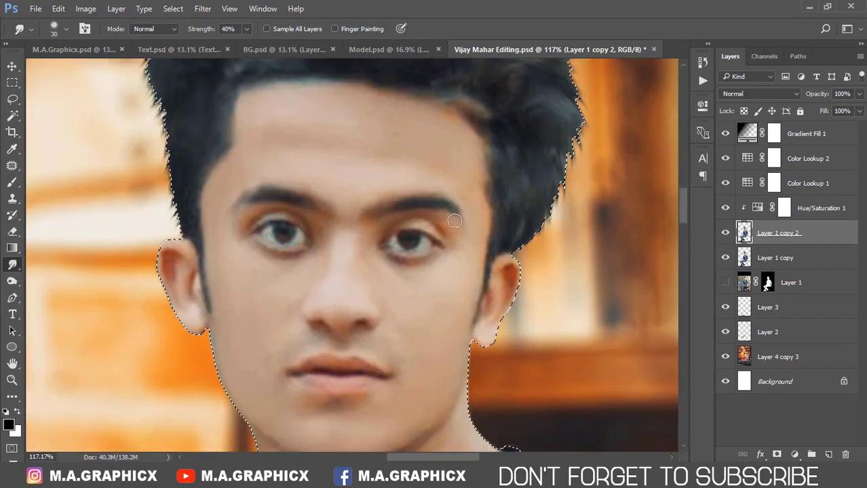
Smudge the skin of the neck and the V-neck opening smooth, enlarging the brush up to 100 px
{"action": "left_click_drag", "start_coordinate": [376, 441], "coordinate": [381, 201]}
{"action": "key", "text": "bracketright"}
{"action": "key", "text": "bracketright"}
{"action": "key", "text": "bracketright"}
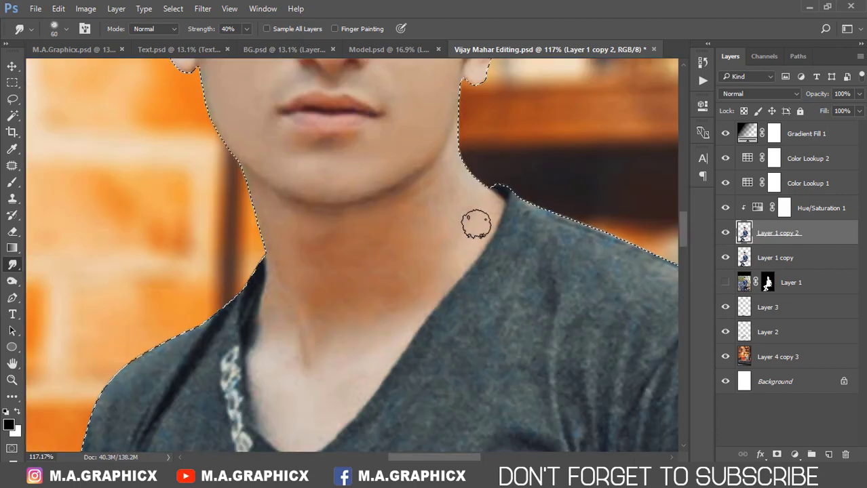
{"action": "key", "text": "bracketright"}
{"action": "key", "text": "bracketright"}
{"action": "key", "text": "bracketright"}
{"action": "key", "text": "bracketright"}
{"action": "left_click_drag", "start_coordinate": [440, 259], "coordinate": [412, 222]}
{"action": "scroll", "coordinate": [407, 238], "scroll_direction": "down", "scroll_amount": 2}
{"action": "left_click_drag", "start_coordinate": [284, 259], "coordinate": [280, 280]}
{"action": "key", "text": "bracketleft"}
{"action": "key", "text": "bracketleft"}
{"action": "key", "text": "bracketleft"}
{"action": "key", "text": "bracketleft"}
{"action": "key", "text": "bracketleft"}
{"action": "key", "text": "bracketright"}
{"action": "key", "text": "bracketright"}
{"action": "key", "text": "bracketright"}
{"action": "key", "text": "bracketright"}
{"action": "key", "text": "bracketright"}
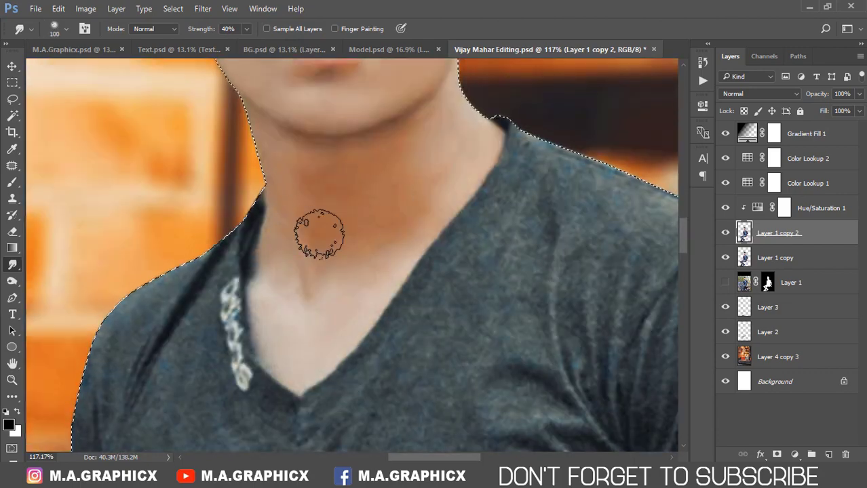
Smudge the forearm in front of the grey cushion smooth with an 80 px brush
{"action": "key", "text": "bracketleft"}
{"action": "key", "text": "bracketleft"}
{"action": "scroll", "coordinate": [275, 132], "scroll_direction": "down", "scroll_amount": 5}
{"action": "scroll", "coordinate": [407, 271], "scroll_direction": "up", "scroll_amount": 4}
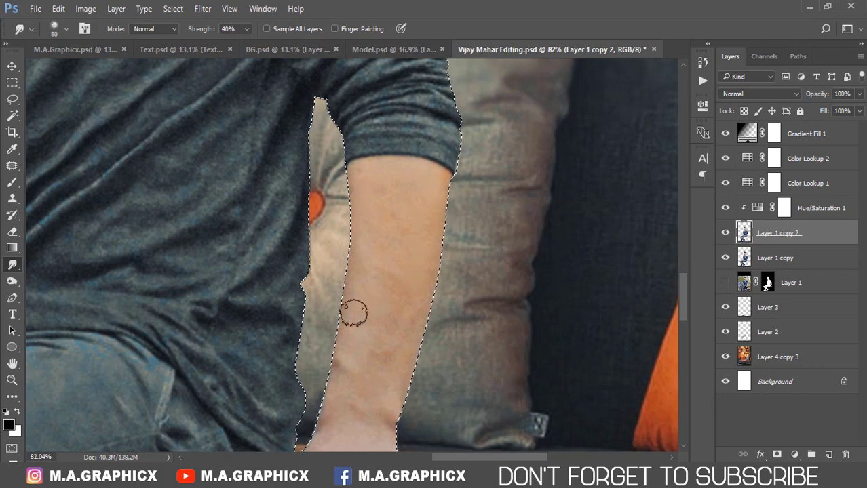
Smudge the back of the hand resting on the sofa seat smooth with a 60 px brush
{"action": "scroll", "coordinate": [353, 313], "scroll_direction": "down", "scroll_amount": 5}
{"action": "scroll", "coordinate": [325, 88], "scroll_direction": "down", "scroll_amount": 3}
{"action": "key", "text": "bracketleft"}
{"action": "key", "text": "bracketleft"}
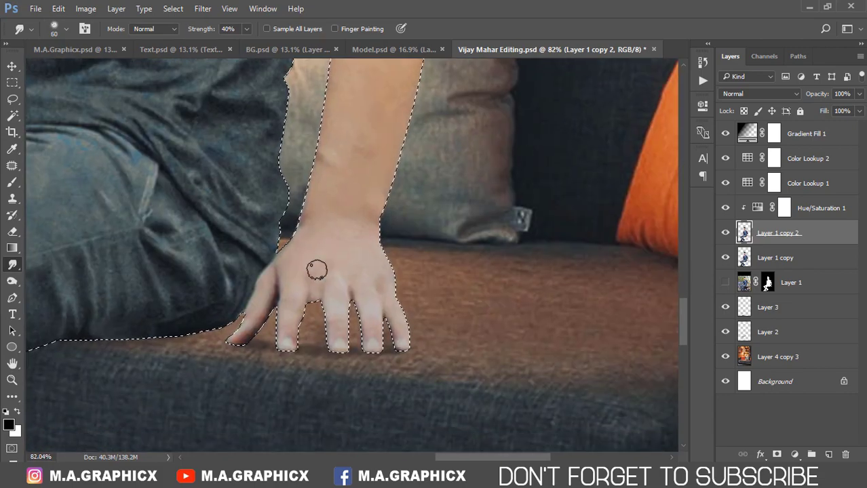
{"action": "scroll", "coordinate": [348, 304], "scroll_direction": "down", "scroll_amount": 4}
Smudge the forearm beside the orange cushion smooth down to the wrist and along the shirt edge
{"action": "scroll", "coordinate": [209, 145], "scroll_direction": "up", "scroll_amount": 5}
{"action": "left_click_drag", "start_coordinate": [234, 158], "coordinate": [264, 193]}
{"action": "left_click_drag", "start_coordinate": [211, 178], "coordinate": [248, 219]}
{"action": "left_click_drag", "start_coordinate": [180, 168], "coordinate": [226, 216]}
{"action": "left_click_drag", "start_coordinate": [158, 231], "coordinate": [206, 273]}
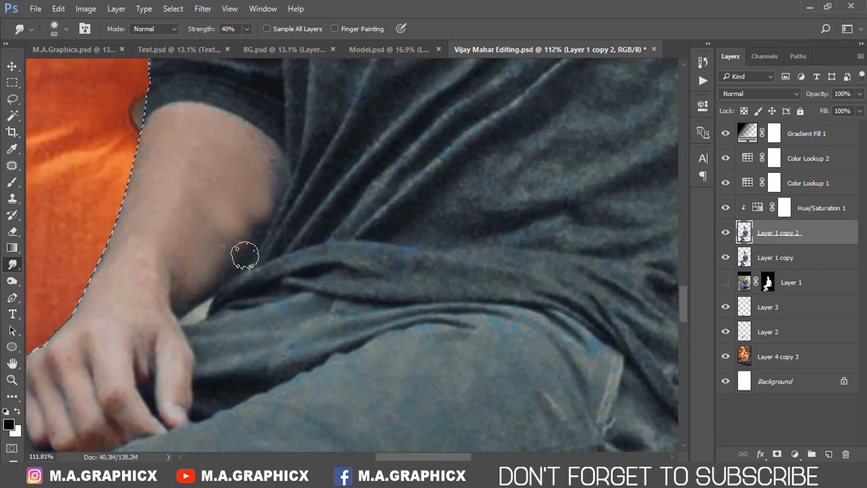
{"action": "left_click_drag", "start_coordinate": [232, 239], "coordinate": [239, 264]}
{"action": "left_click_drag", "start_coordinate": [178, 266], "coordinate": [192, 309]}
{"action": "left_click_drag", "start_coordinate": [230, 245], "coordinate": [240, 258]}
{"action": "mouse_move", "coordinate": [119, 252]}
{"action": "left_mouse_down"}
{"action": "mouse_move", "coordinate": [177, 164]}
{"action": "mouse_move", "coordinate": [179, 241]}
{"action": "left_mouse_up"}
{"action": "left_click_drag", "start_coordinate": [332, 124], "coordinate": [348, 149]}
Smooth the knuckles and fingers of the hand resting on the thigh, reducing the Smudge brush to 45 px
{"action": "left_click_drag", "start_coordinate": [186, 280], "coordinate": [227, 173]}
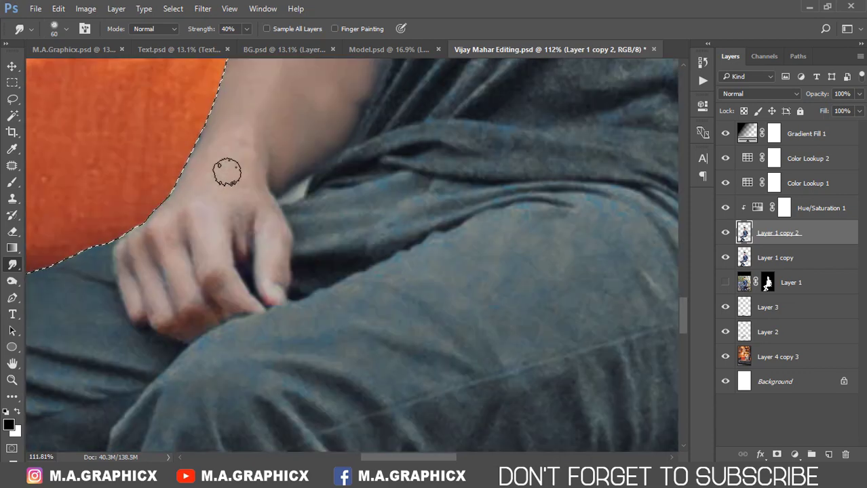
{"action": "key", "text": "bracketleft"}
{"action": "key", "text": "bracketleft"}
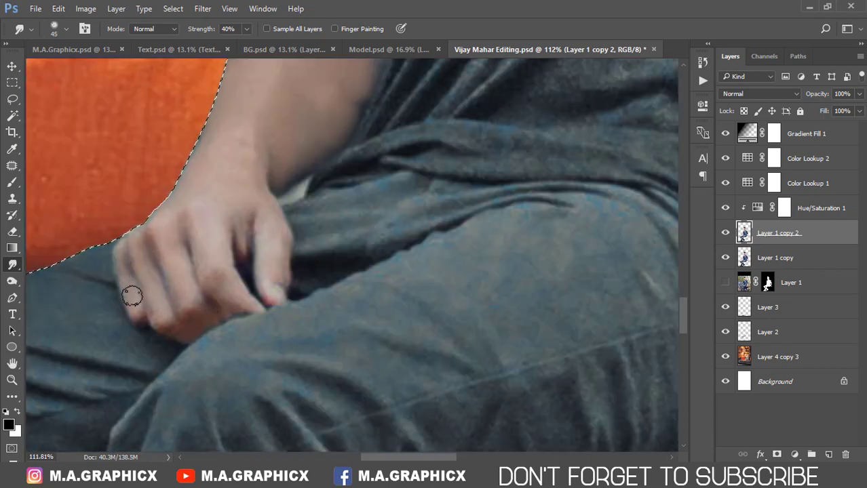
Deselect the figure and toggle the visibility of Layer 1 copy 2 to compare the retouched skin
{"action": "scroll", "coordinate": [243, 245], "scroll_direction": "down", "scroll_amount": 10}
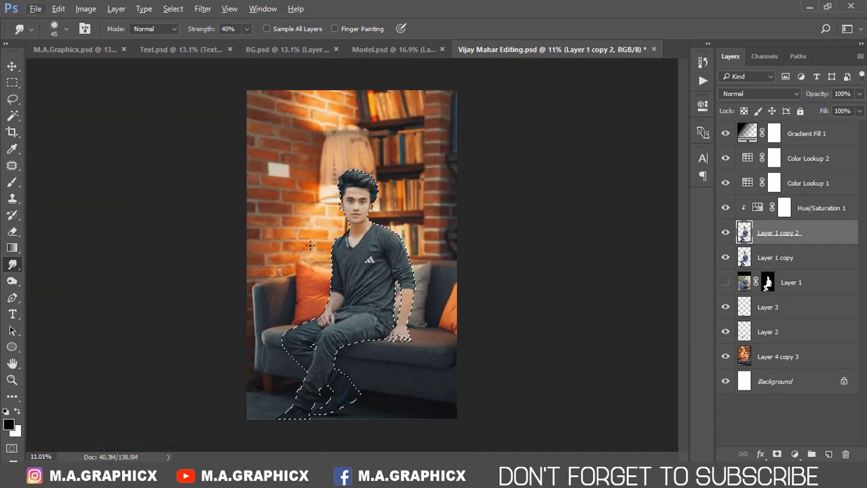
{"action": "key", "text": "ctrl+0"}
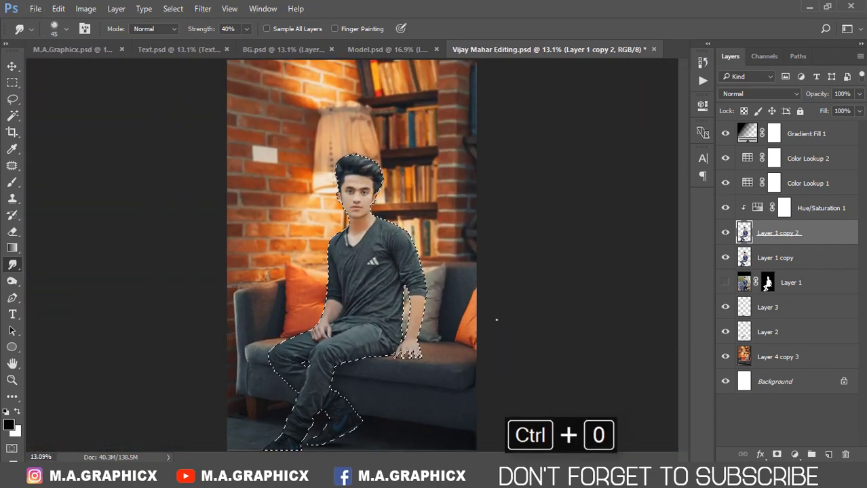
{"action": "key", "text": "ctrl+d"}
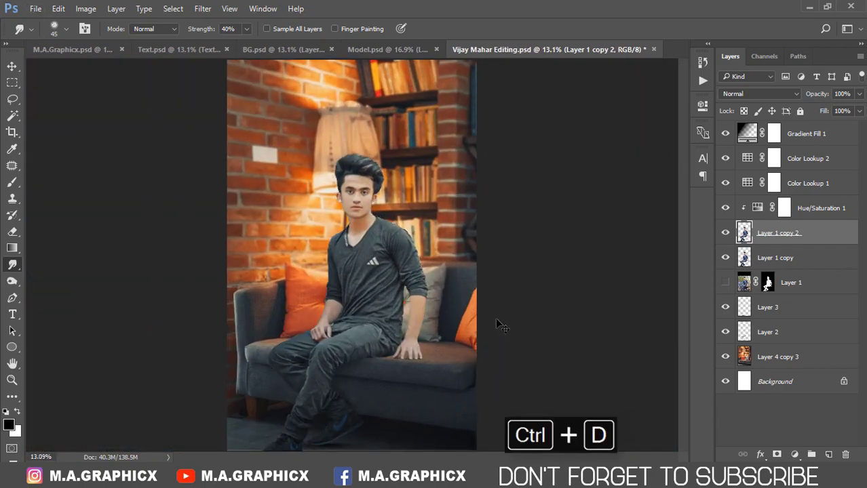
{"action": "left_click", "coordinate": [725, 233]}
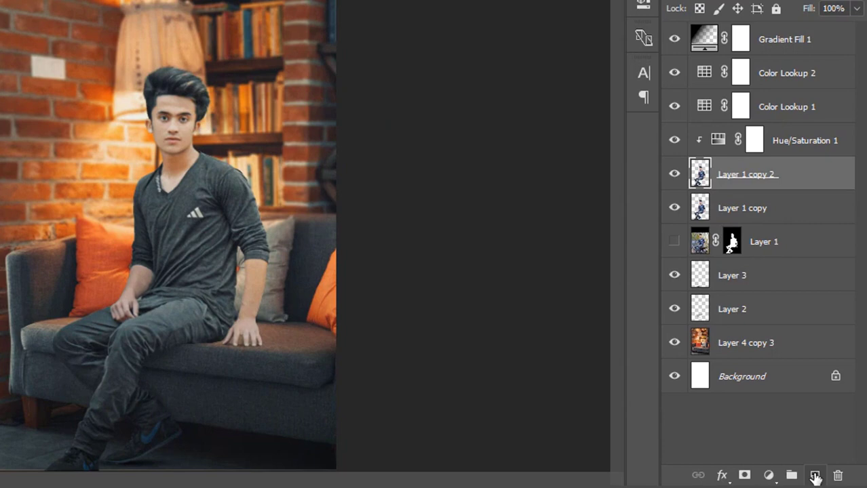
Add a new layer clipped to Layer 1 copy 2 and set its blend mode to Overlay
{"action": "left_click", "coordinate": [815, 477]}
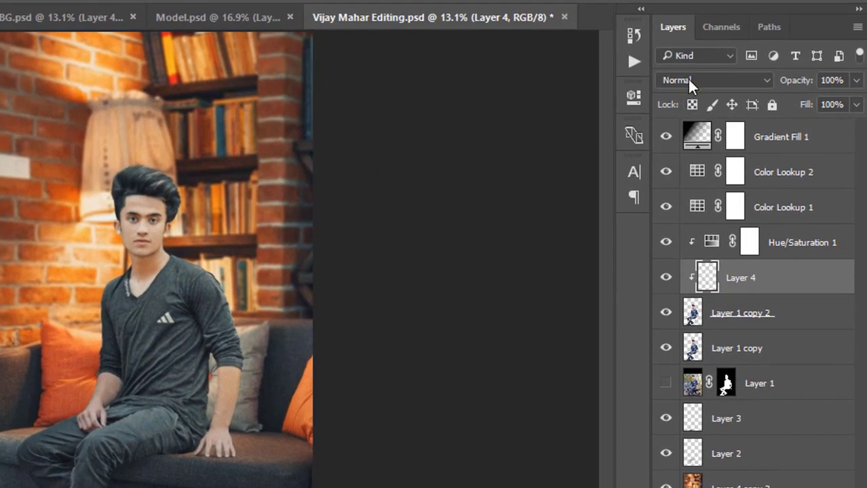
{"action": "left_click", "coordinate": [689, 80]}
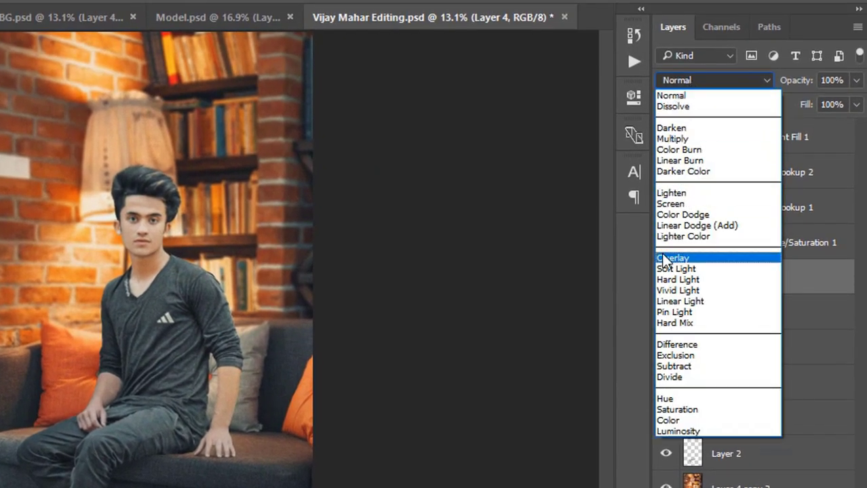
{"action": "left_click", "coordinate": [715, 258]}
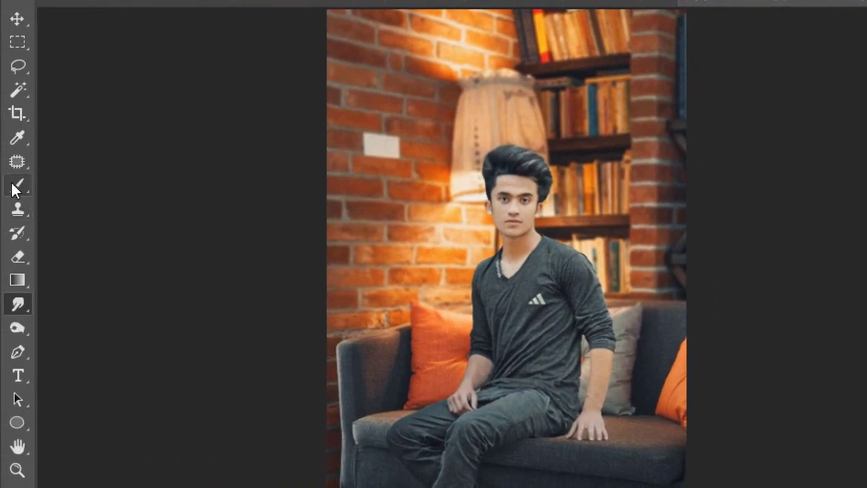
Switch to the Brush tool and set the foreground colour to f1b46c
{"action": "left_click", "coordinate": [12, 183]}
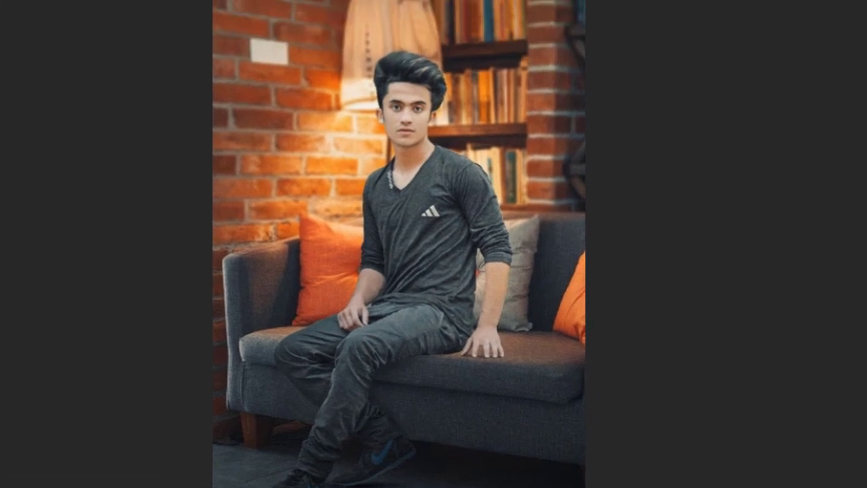
{"action": "left_click", "coordinate": [13, 394]}
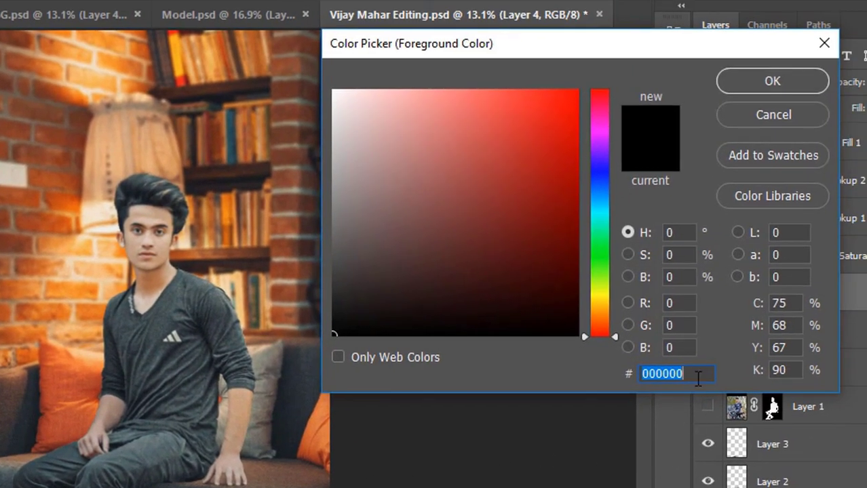
{"action": "type", "text": "f1b"}
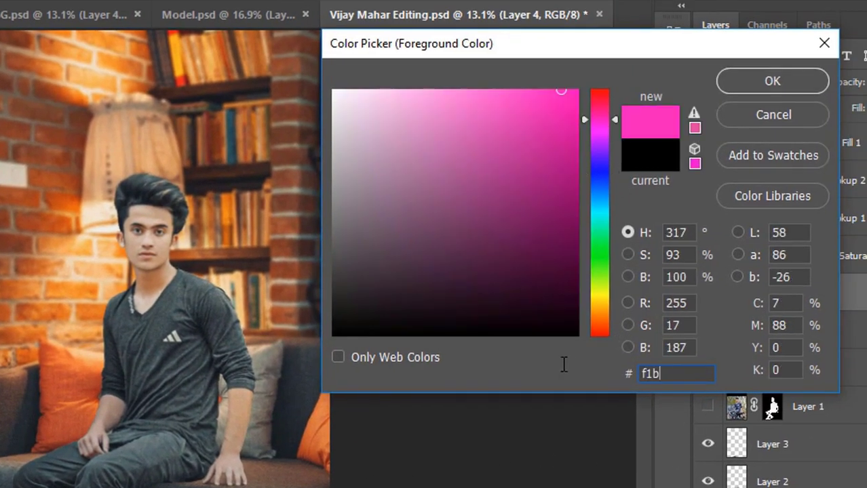
{"action": "type", "text": "46c"}
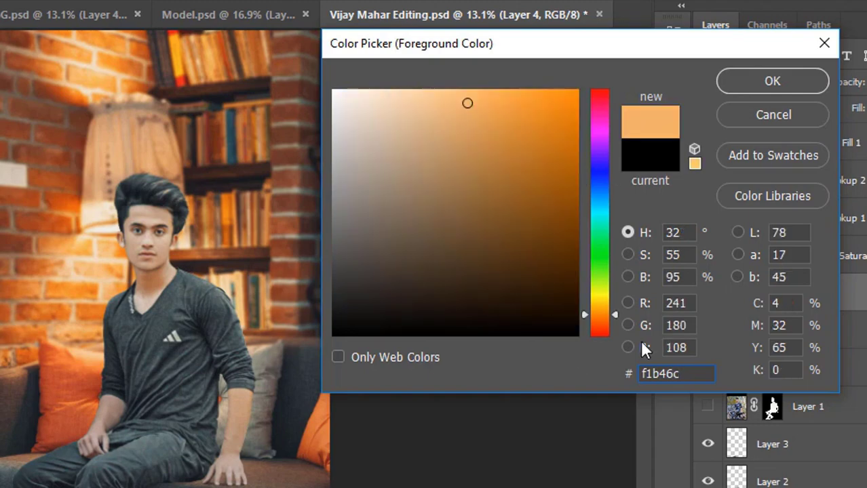
{"action": "left_click", "coordinate": [768, 82]}
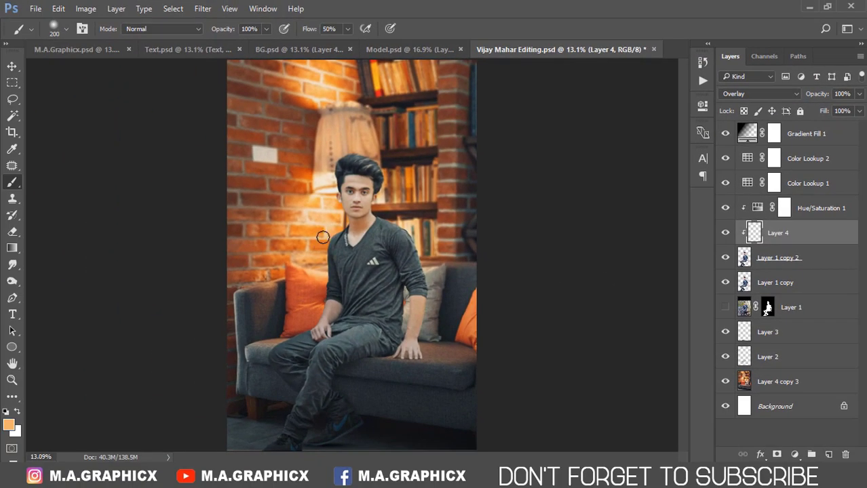
Paint warm light along the lamp-facing edges of the man's hair, face, neck and shoulder with a 175 px brush
{"action": "scroll", "coordinate": [333, 202], "scroll_direction": "up", "scroll_amount": 3}
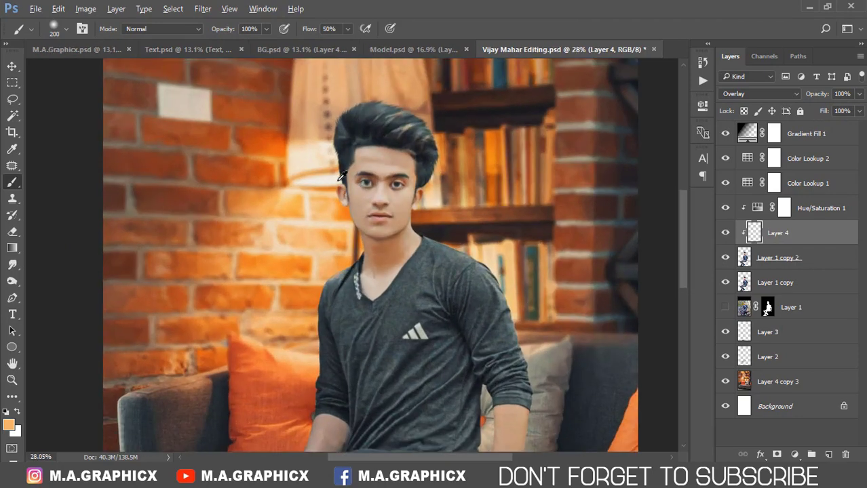
{"action": "key", "text": "bracketleft"}
{"action": "left_click_drag", "start_coordinate": [325, 194], "coordinate": [362, 253]}
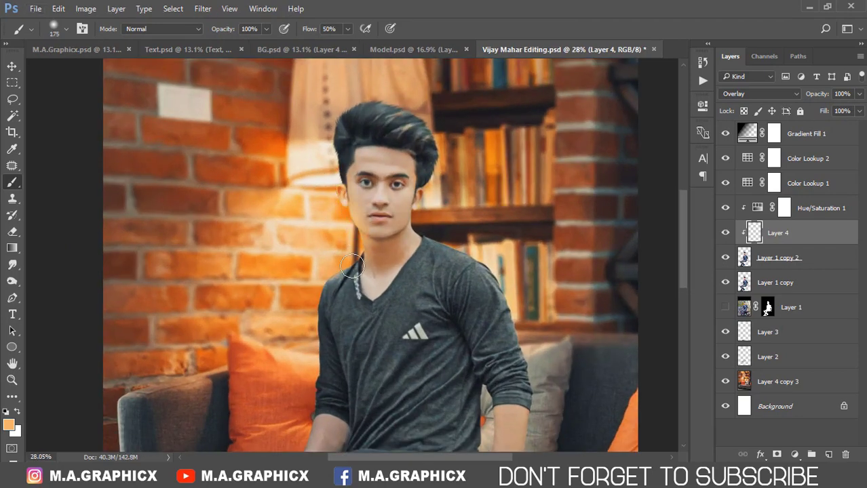
{"action": "mouse_move", "coordinate": [338, 196]}
{"action": "left_mouse_down"}
{"action": "mouse_move", "coordinate": [337, 126]}
{"action": "mouse_move", "coordinate": [313, 202]}
{"action": "left_mouse_up"}
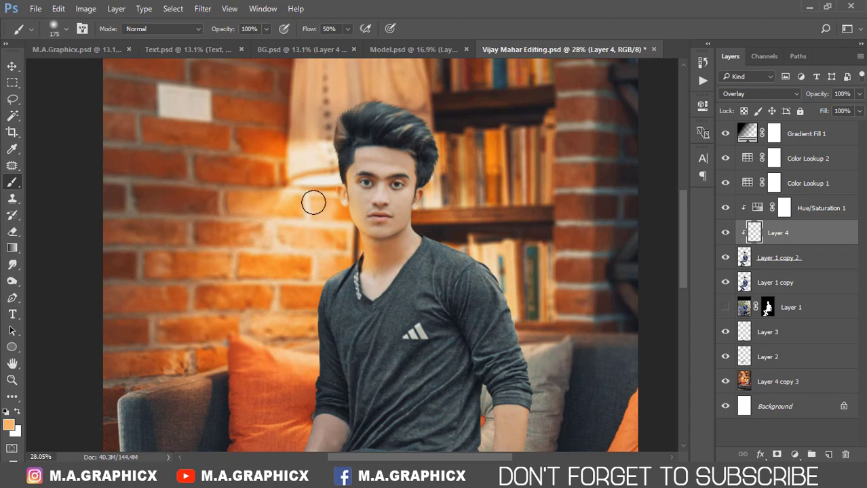
{"action": "left_click_drag", "start_coordinate": [303, 231], "coordinate": [322, 119]}
{"action": "mouse_move", "coordinate": [333, 178]}
{"action": "left_mouse_down"}
{"action": "mouse_move", "coordinate": [321, 326]}
{"action": "mouse_move", "coordinate": [305, 346]}
{"action": "mouse_move", "coordinate": [301, 266]}
{"action": "mouse_move", "coordinate": [247, 288]}
{"action": "mouse_move", "coordinate": [213, 316]}
{"action": "mouse_move", "coordinate": [300, 236]}
{"action": "mouse_move", "coordinate": [283, 255]}
{"action": "left_mouse_up"}
{"action": "key", "text": "ctrl+0"}
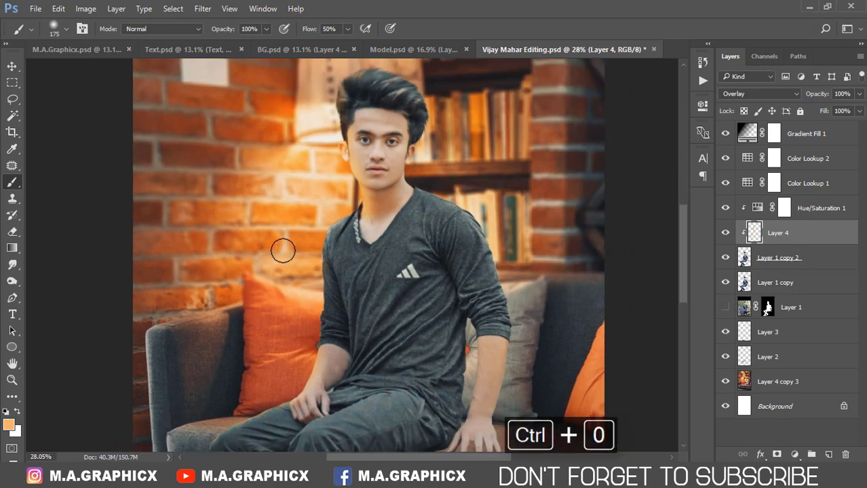
Toggle the visibility of Layer 4 to compare the man with and without the painted warm light
{"action": "left_click", "coordinate": [725, 233]}
{"action": "left_click", "coordinate": [725, 233]}
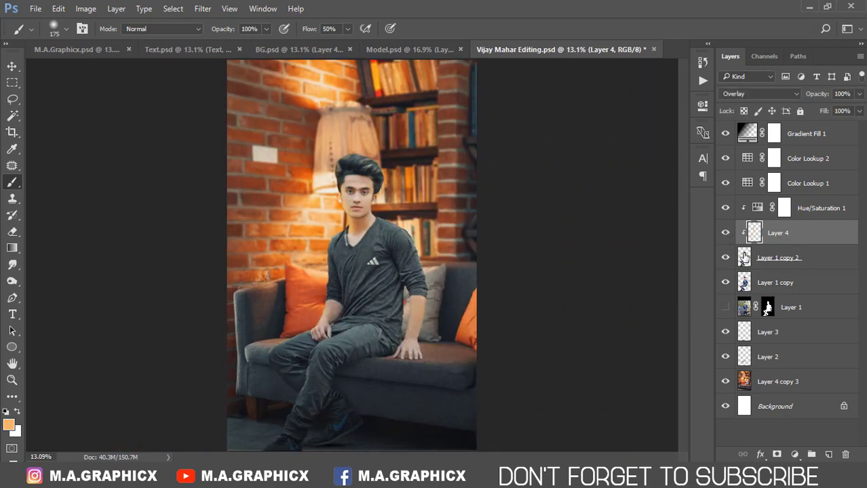
Add an Inner Shadow style to Layer 1 copy 2 with Linear Dodge (Add) blending and the near-white colour fcfcfc
{"action": "left_click", "coordinate": [744, 258]}
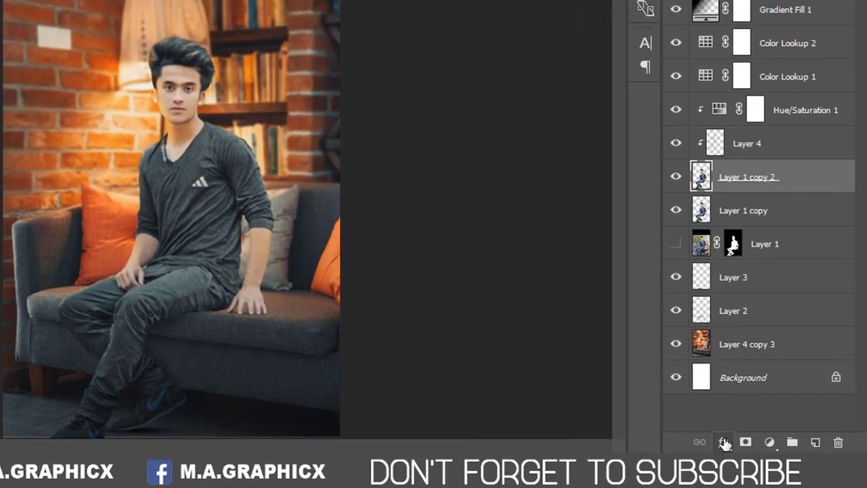
{"action": "left_click", "coordinate": [724, 442]}
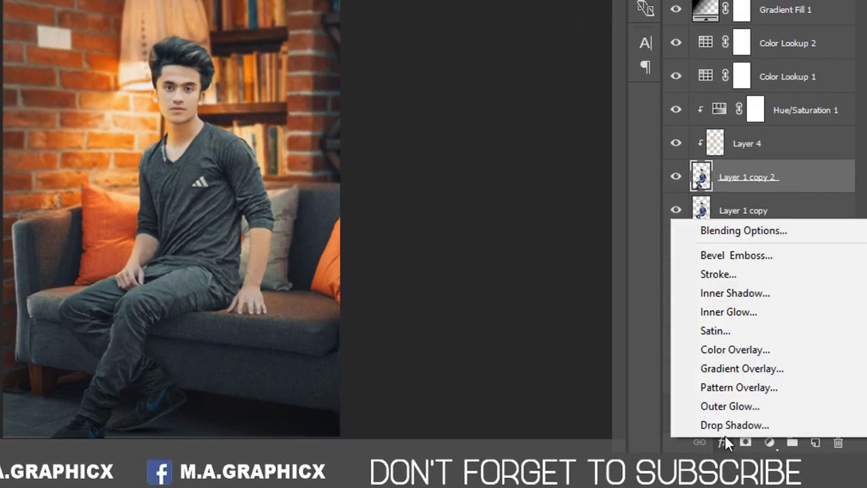
{"action": "left_click", "coordinate": [759, 294]}
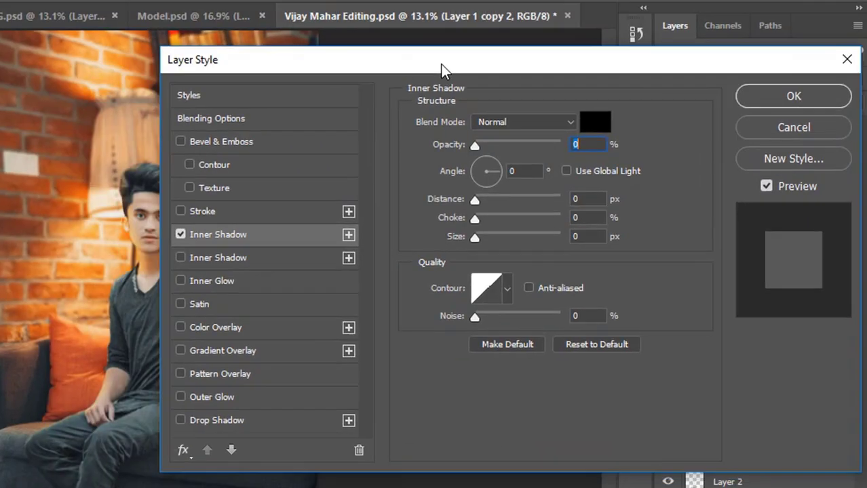
{"action": "left_click_drag", "start_coordinate": [440, 64], "coordinate": [533, 100]}
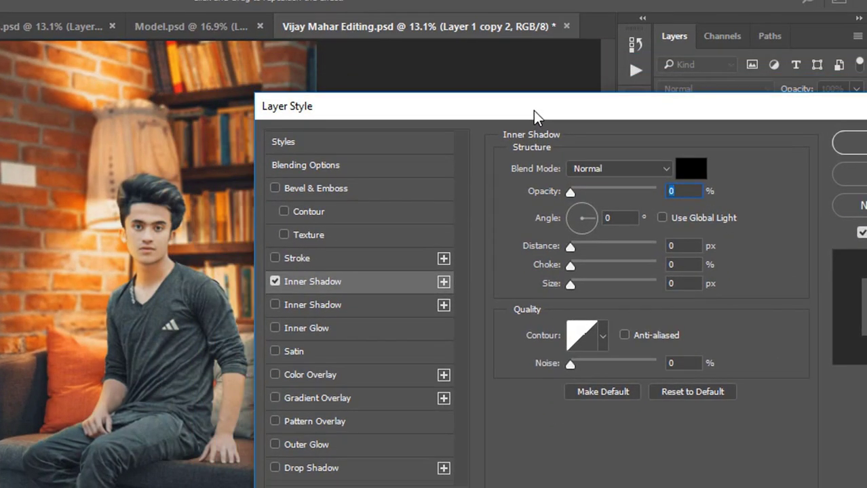
{"action": "left_click", "coordinate": [587, 167]}
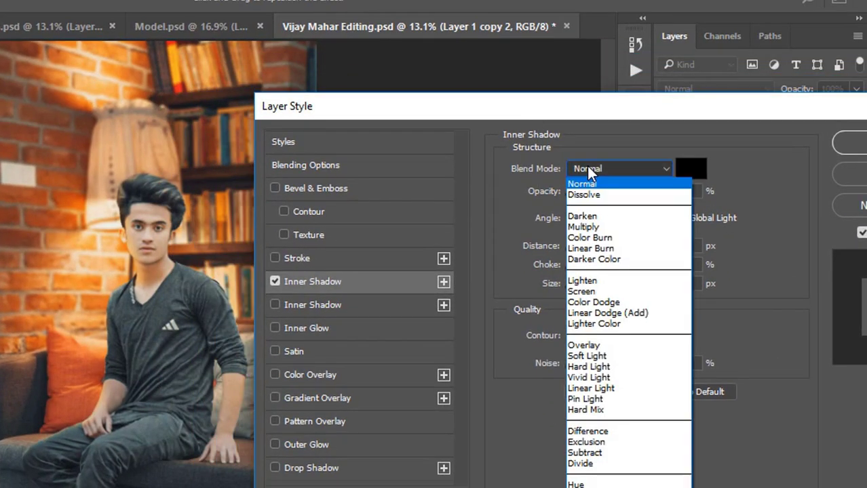
{"action": "left_click", "coordinate": [611, 315]}
{"action": "left_click", "coordinate": [690, 170]}
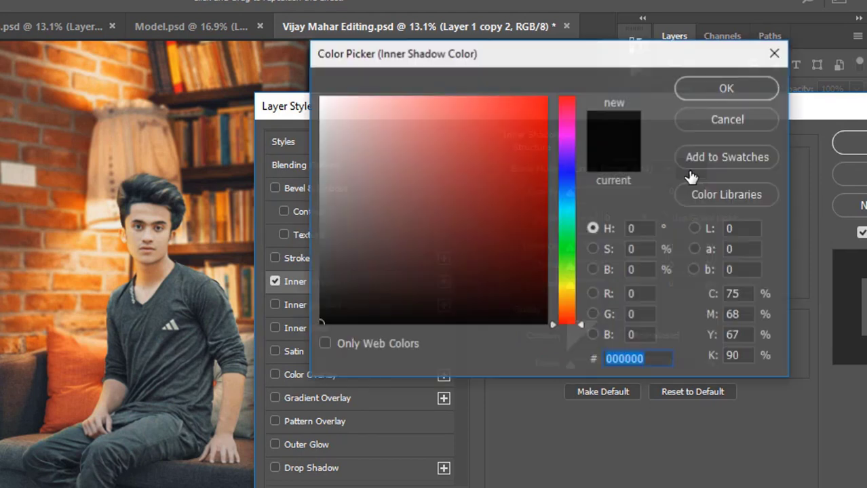
{"action": "left_click_drag", "start_coordinate": [422, 145], "coordinate": [308, 98]}
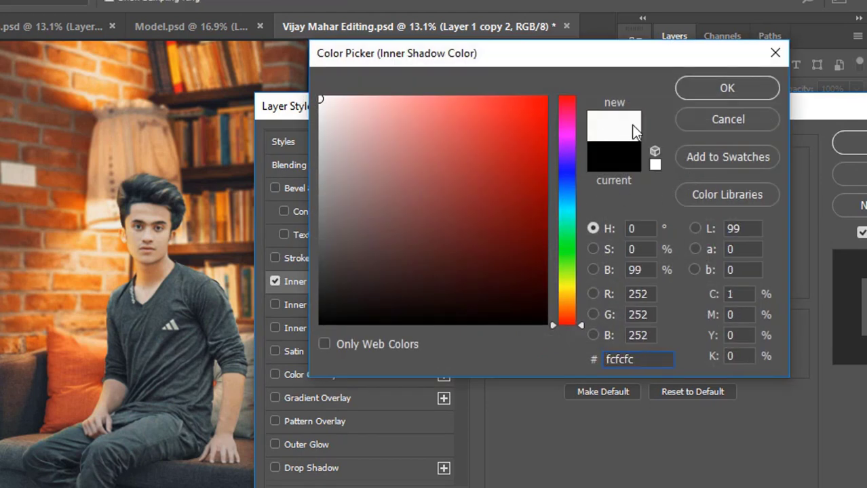
{"action": "left_click", "coordinate": [702, 91]}
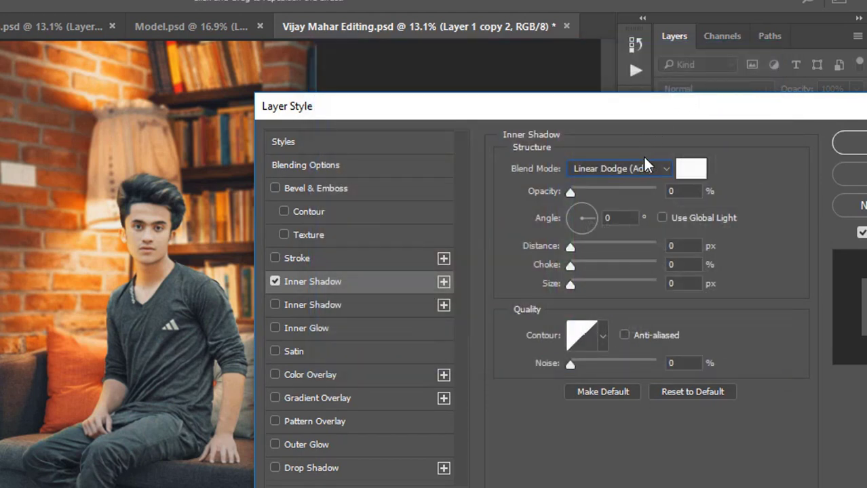
Set the inner shadow to 31% opacity, -180° angle, 10 px distance and 6 px size, and apply the style
{"action": "left_click", "coordinate": [682, 192]}
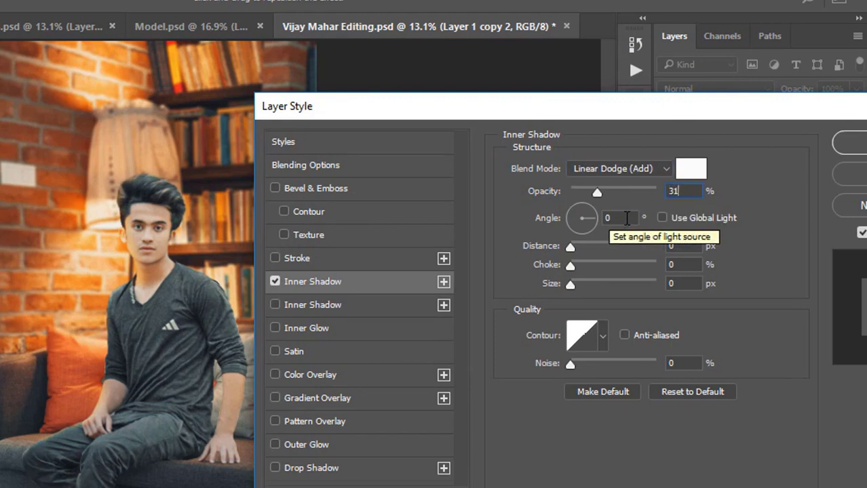
{"action": "left_click", "coordinate": [627, 218]}
{"action": "type", "text": "-1"}
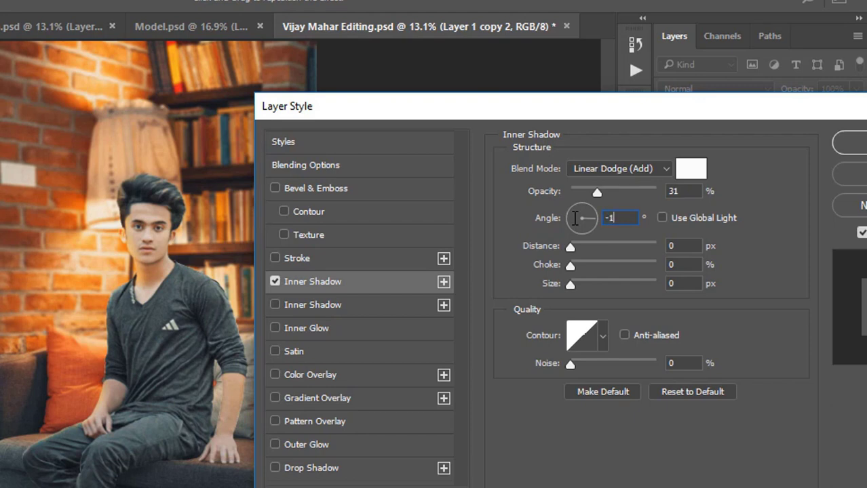
{"action": "type", "text": "8"}
{"action": "type", "text": "10"}
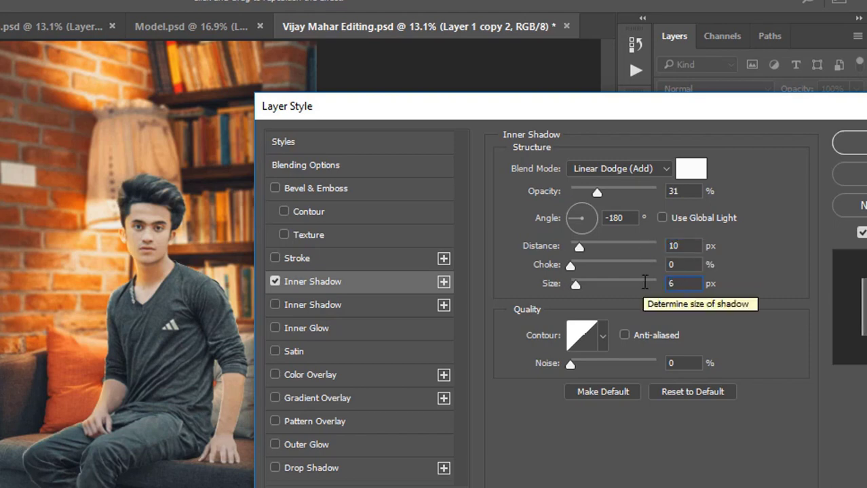
{"action": "left_click_drag", "start_coordinate": [658, 114], "coordinate": [528, 134]}
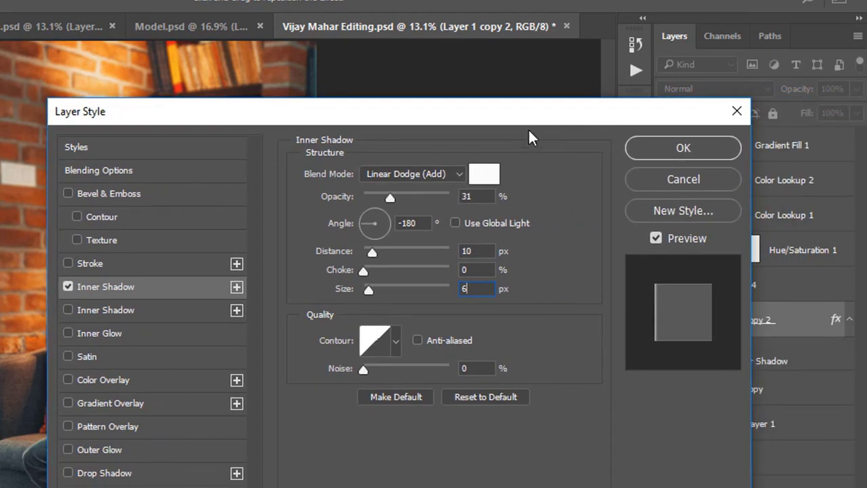
{"action": "left_click", "coordinate": [680, 147]}
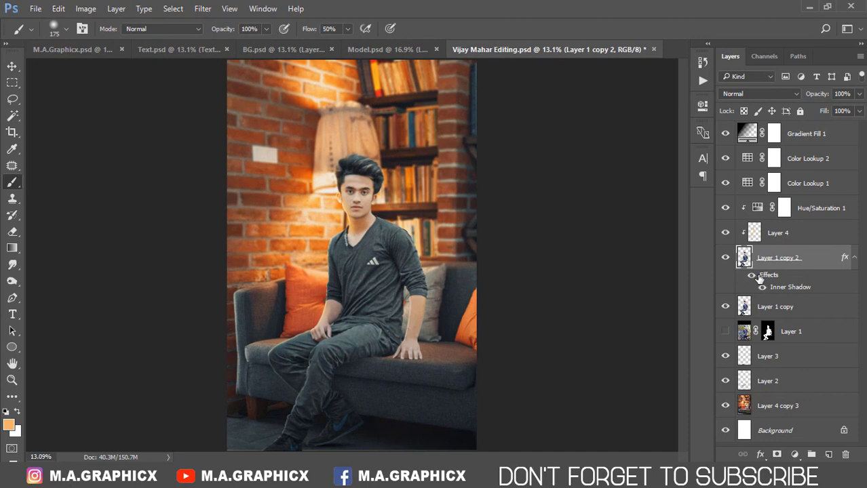
Convert the Inner Shadow effect of Layer 1 copy 2 into its own separate layer
{"action": "right_click", "coordinate": [843, 258]}
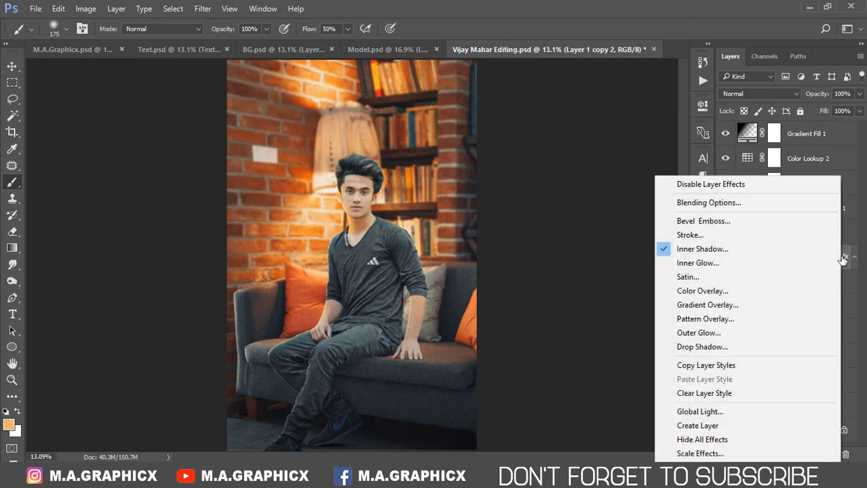
{"action": "left_click", "coordinate": [734, 423]}
{"action": "left_click", "coordinate": [384, 190]}
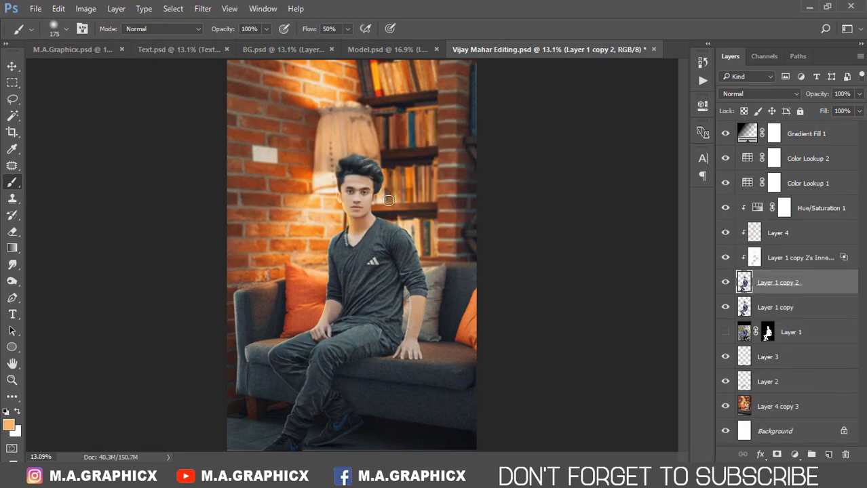
Compare the image with and without the separated inner shadow layer, and touch up that layer using a 200 px Eraser
{"action": "left_click", "coordinate": [755, 258]}
{"action": "left_click", "coordinate": [725, 258]}
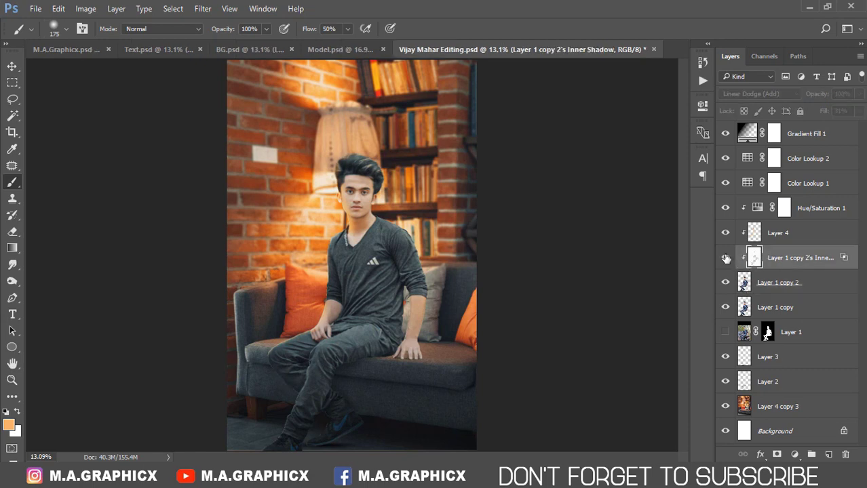
{"action": "left_click", "coordinate": [725, 258]}
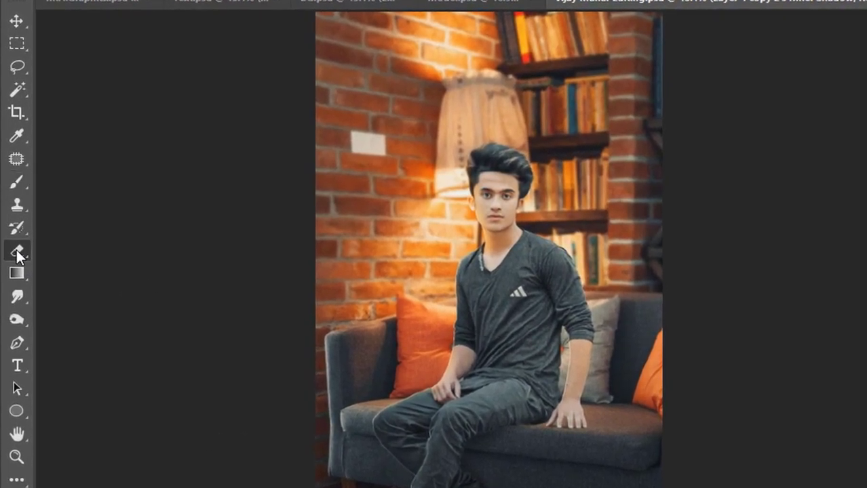
{"action": "left_click", "coordinate": [12, 231]}
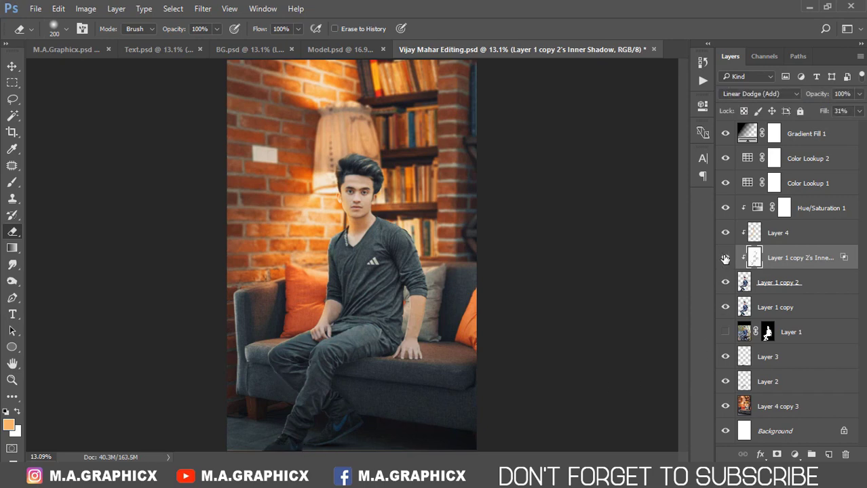
Add a new layer above Gradient Fill 1 and fill it with black
{"action": "left_click", "coordinate": [750, 137]}
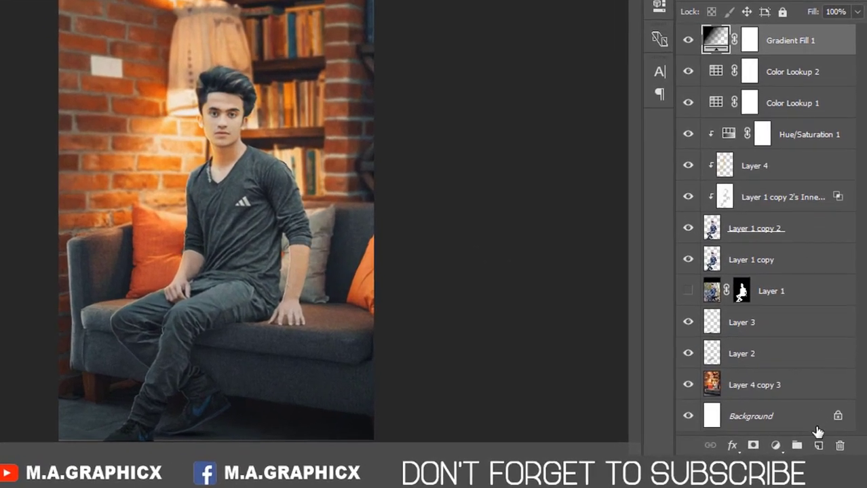
{"action": "left_click", "coordinate": [828, 455]}
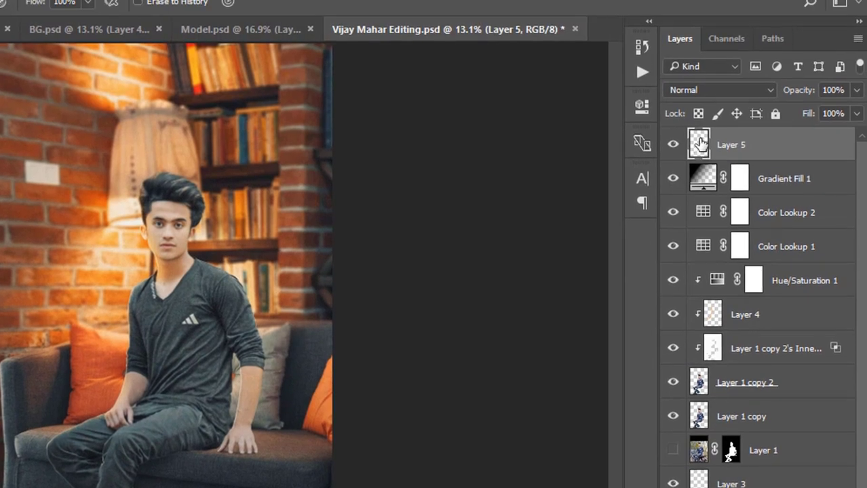
{"action": "key", "text": "shift+F5"}
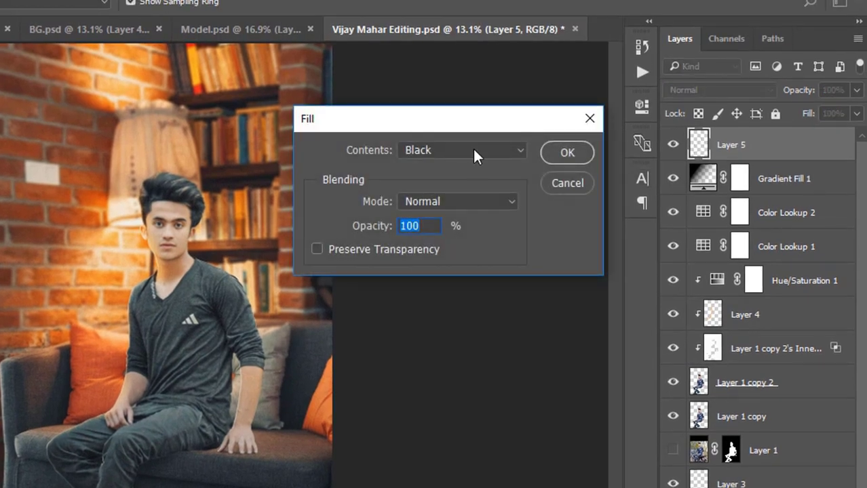
{"action": "left_click", "coordinate": [491, 151]}
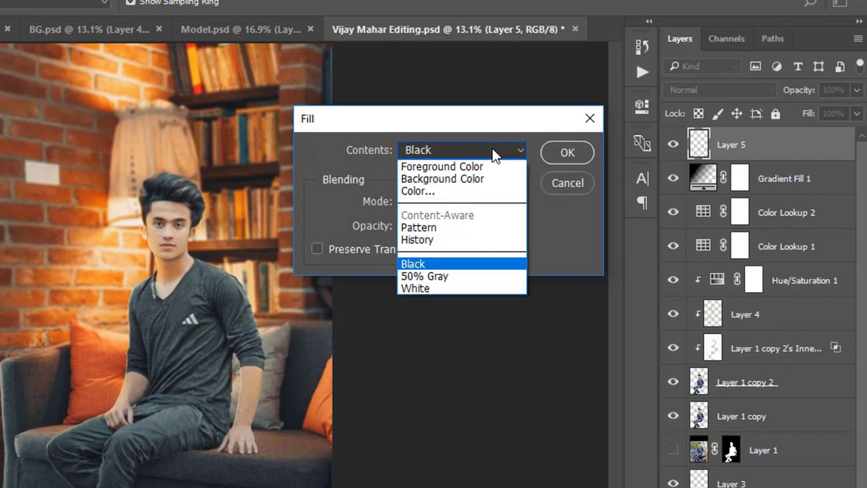
{"action": "left_click", "coordinate": [455, 264]}
{"action": "left_click", "coordinate": [563, 152]}
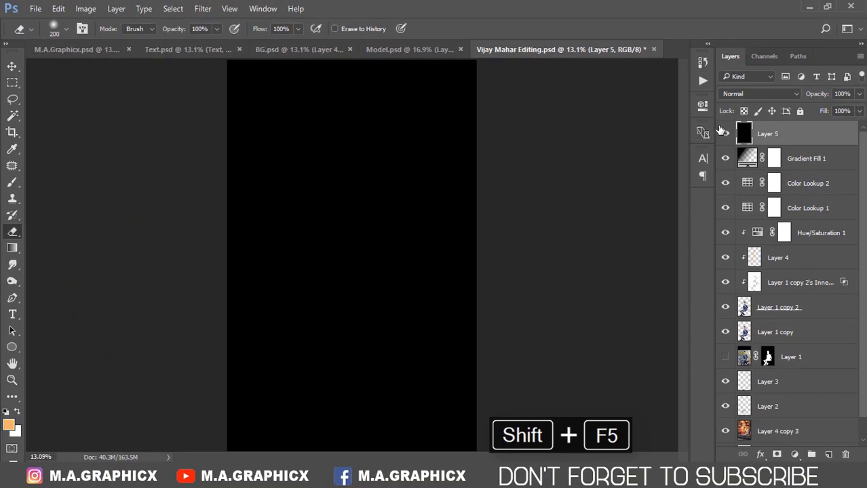
Set the black layer to Soft Light at 25% opacity and toggle its visibility to compare the contrast
{"action": "left_click", "coordinate": [759, 93]}
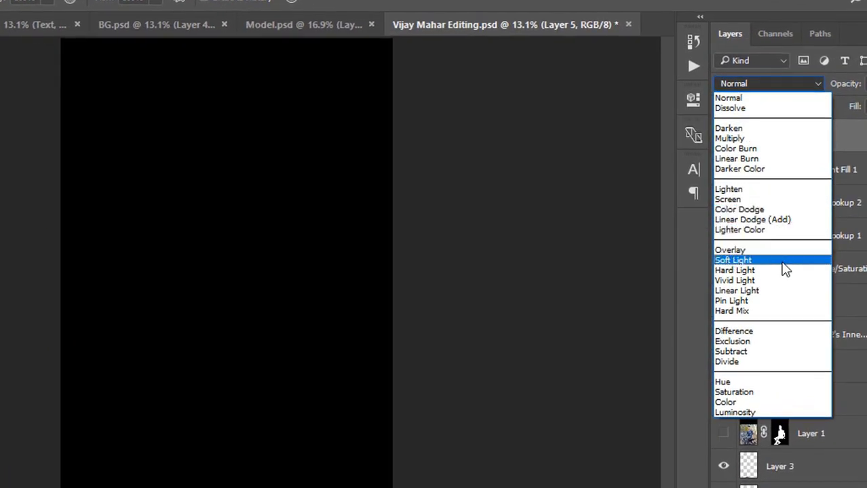
{"action": "left_click", "coordinate": [780, 266]}
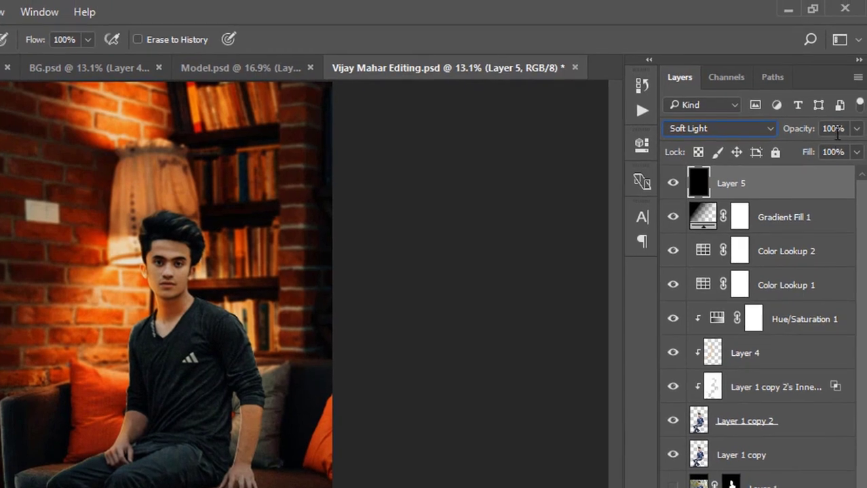
{"action": "left_click", "coordinate": [836, 129]}
{"action": "type", "text": "25"}
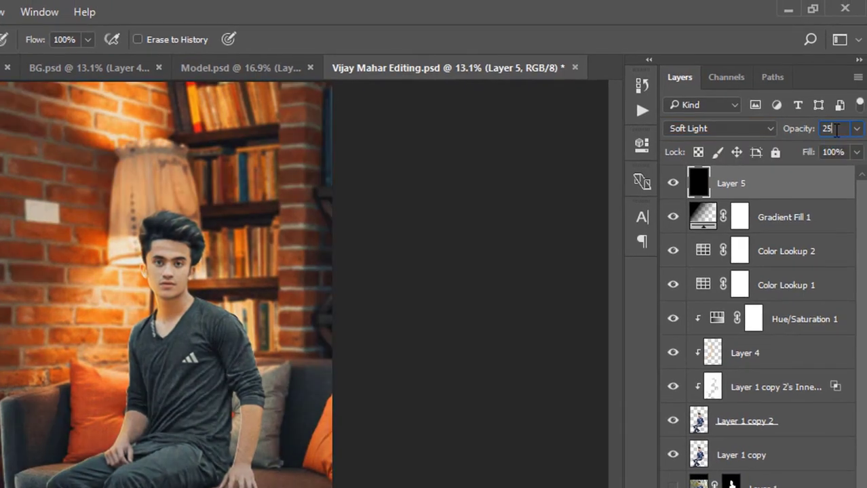
{"action": "left_click", "coordinate": [672, 184]}
{"action": "left_click", "coordinate": [672, 184]}
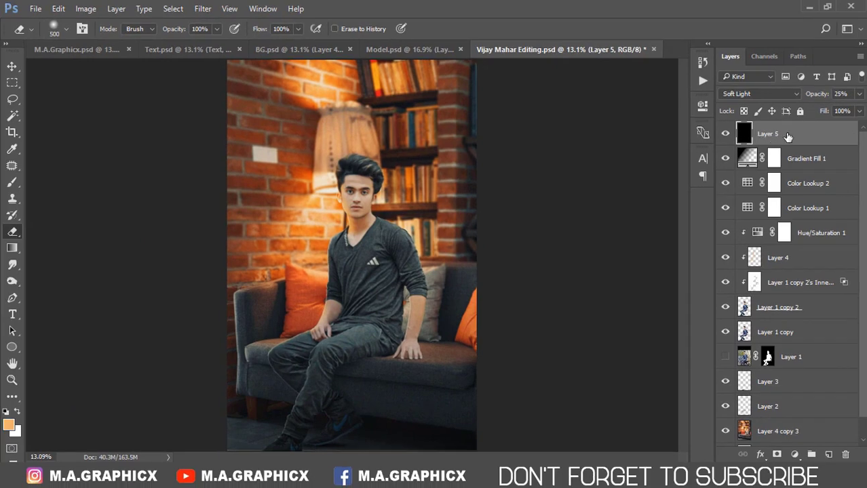
Stamp all visible layers into a new layer and render a 50-300mm Zoom lens flare at 68% brightness on the brick wall above the white panel
{"action": "key", "text": "ctrl+shift+alt+e"}
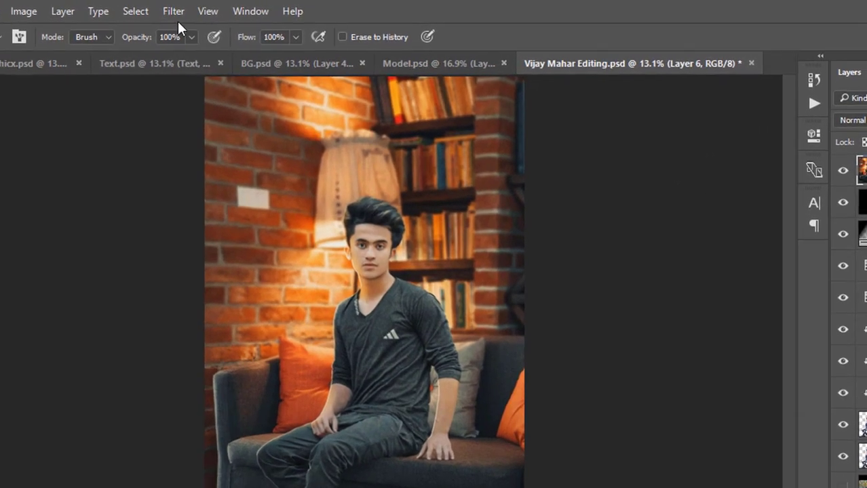
{"action": "left_click", "coordinate": [202, 8]}
{"action": "mouse_move", "coordinate": [244, 304]}
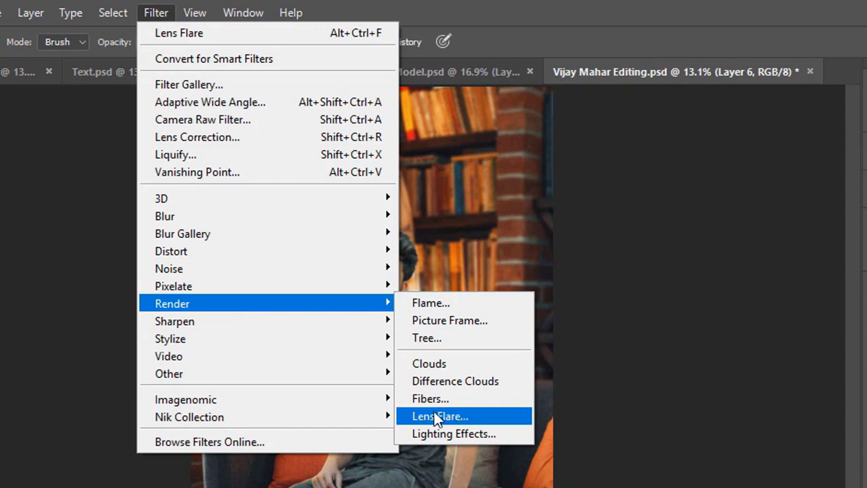
{"action": "left_click", "coordinate": [492, 418]}
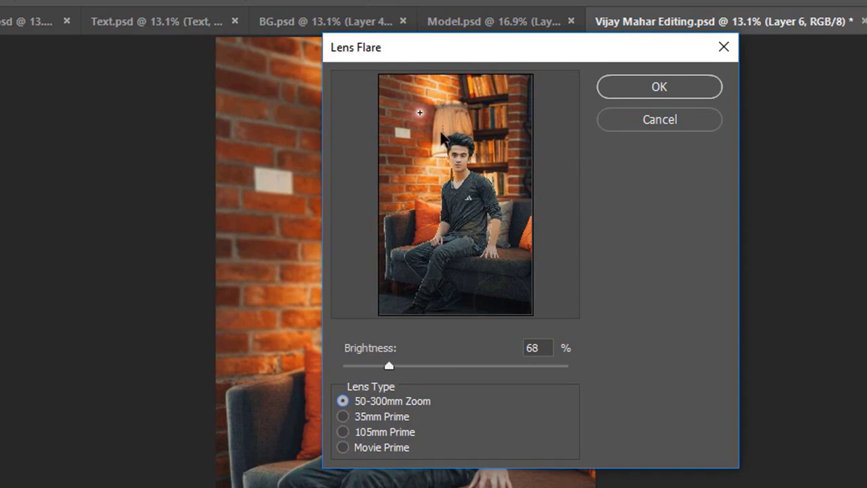
{"action": "left_click_drag", "start_coordinate": [419, 113], "coordinate": [411, 120]}
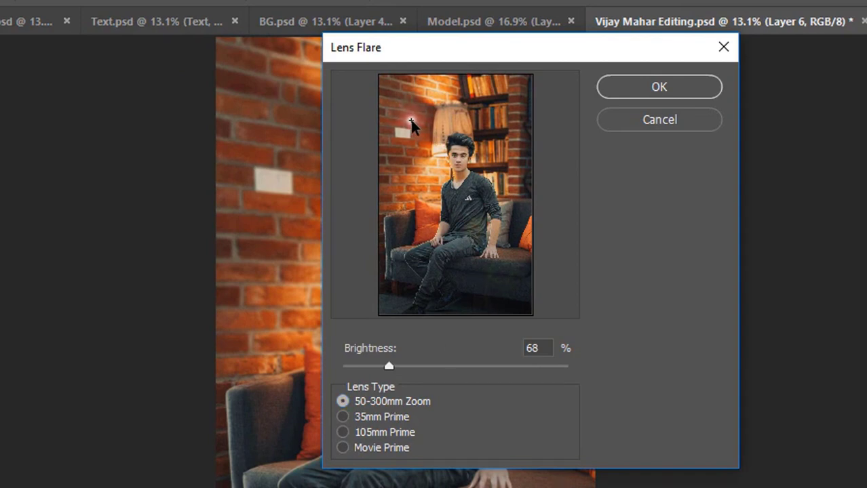
{"action": "left_click", "coordinate": [652, 89]}
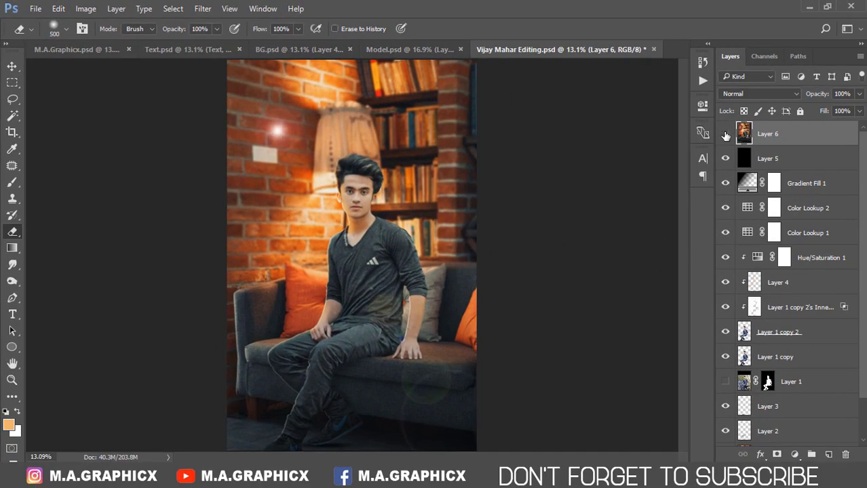
Compare the lens flare on and off, and erase its bright spot on the wall and its traces over the man with an Eraser enlarged to 900 px
{"action": "left_click", "coordinate": [725, 133]}
{"action": "left_click", "coordinate": [725, 133]}
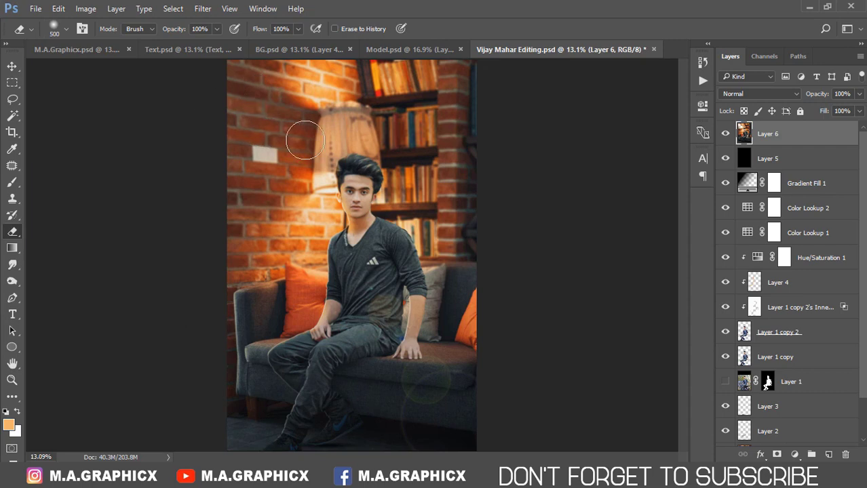
{"action": "key", "text": "bracketright"}
{"action": "key", "text": "bracketright"}
{"action": "key", "text": "bracketright"}
{"action": "left_click_drag", "start_coordinate": [280, 114], "coordinate": [279, 99]}
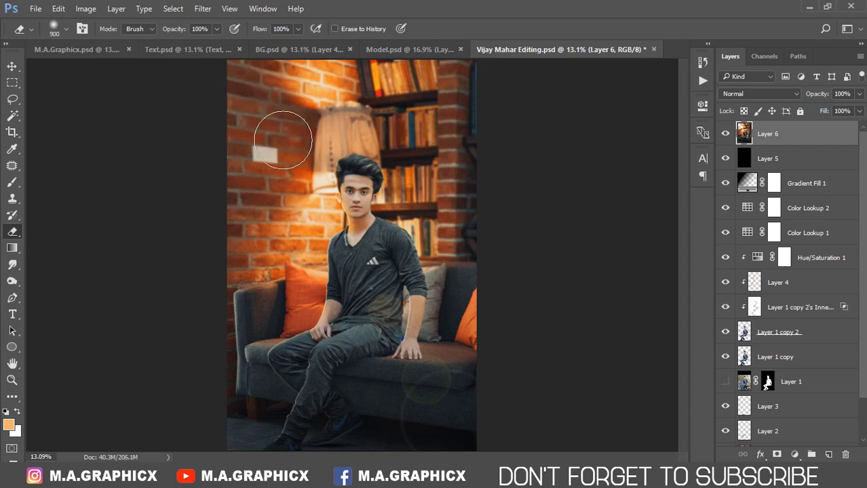
{"action": "mouse_move", "coordinate": [277, 307]}
{"action": "left_mouse_down"}
{"action": "mouse_move", "coordinate": [360, 304]}
{"action": "mouse_move", "coordinate": [383, 313]}
{"action": "mouse_move", "coordinate": [288, 331]}
{"action": "mouse_move", "coordinate": [345, 292]}
{"action": "mouse_move", "coordinate": [352, 263]}
{"action": "left_mouse_up"}
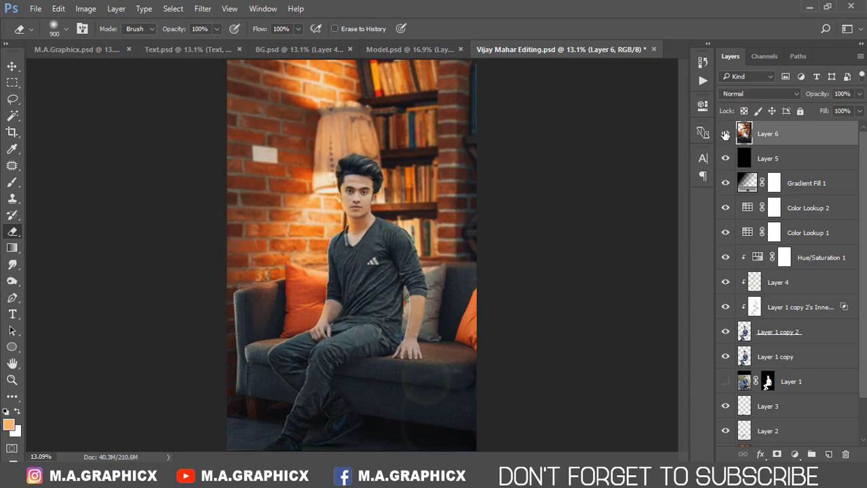
Switch to the Move tool and bring up Text.psd with the LUXURY text group
{"action": "left_click", "coordinate": [12, 66]}
{"action": "left_click", "coordinate": [181, 49]}
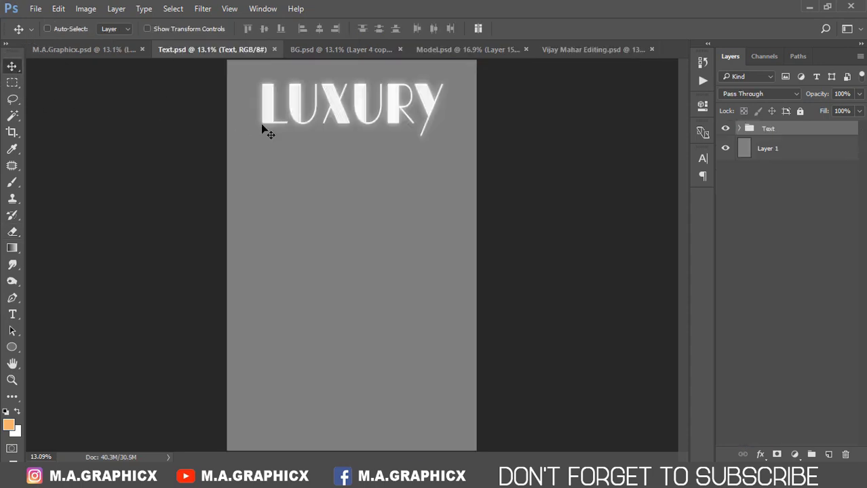